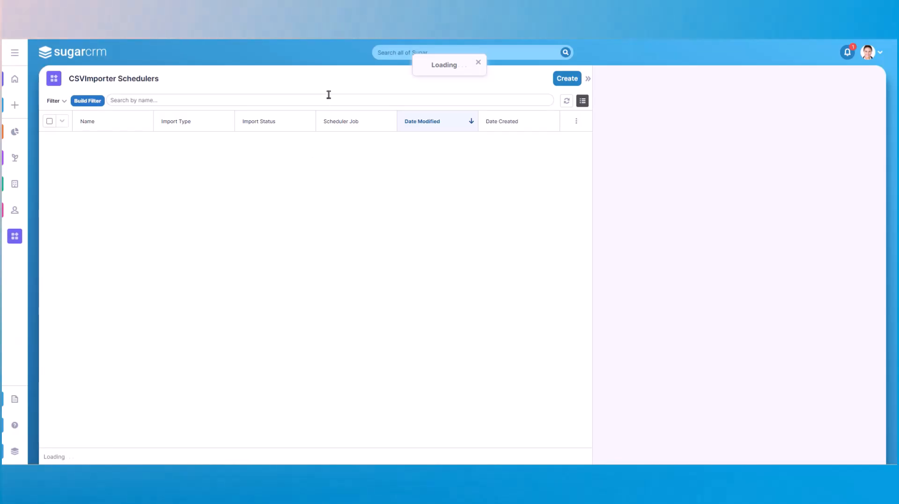
# Step: Create a new CSVImporter scheduler named Assembly Equipment with the import type One Time
pyautogui.click(567, 79)
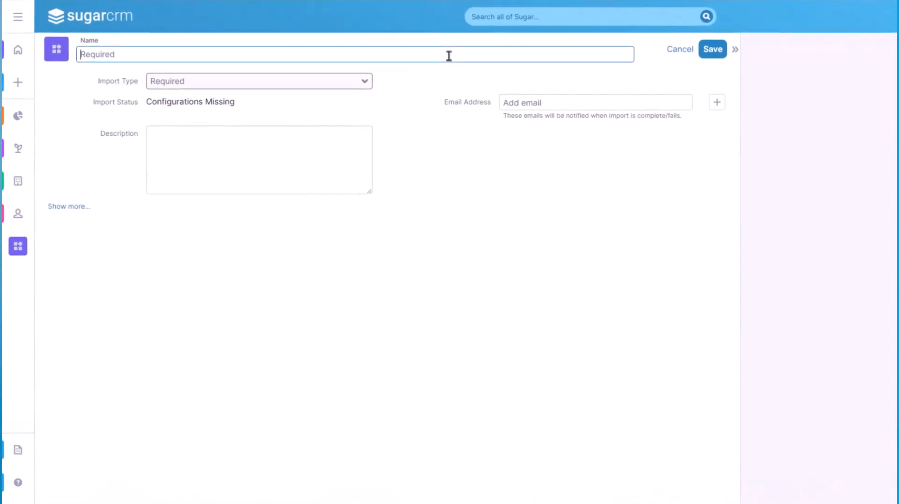
pyautogui.write('Assembly Equipment')
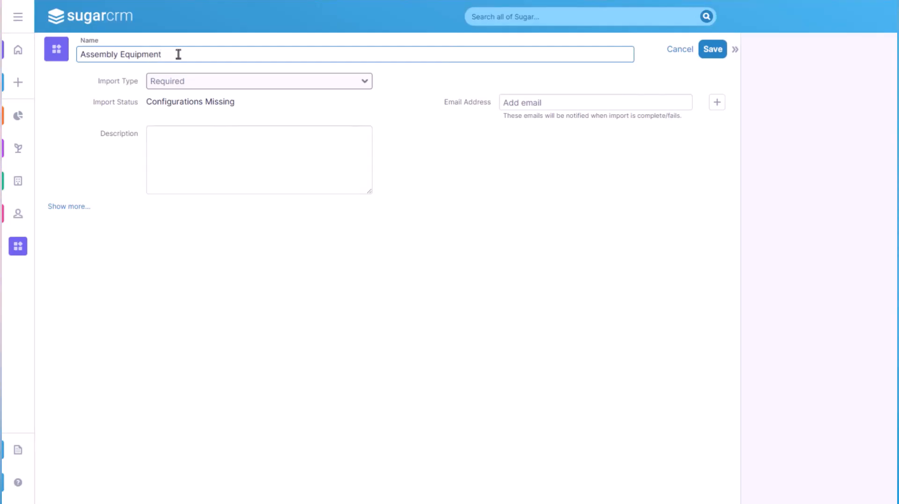
pyautogui.click(279, 83)
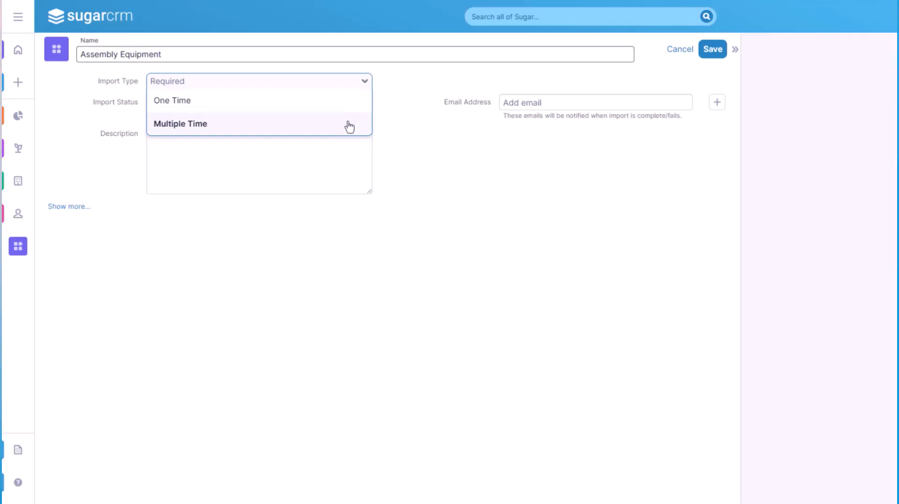
pyautogui.click(352, 107)
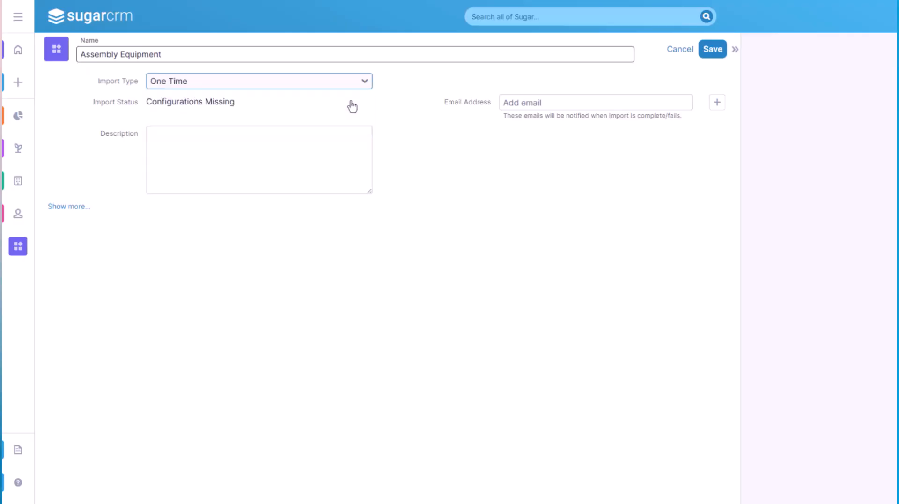
# Step: Add the recipient's e-mail address to the scheduler for import completion and failure notifications
pyautogui.click(523, 97)
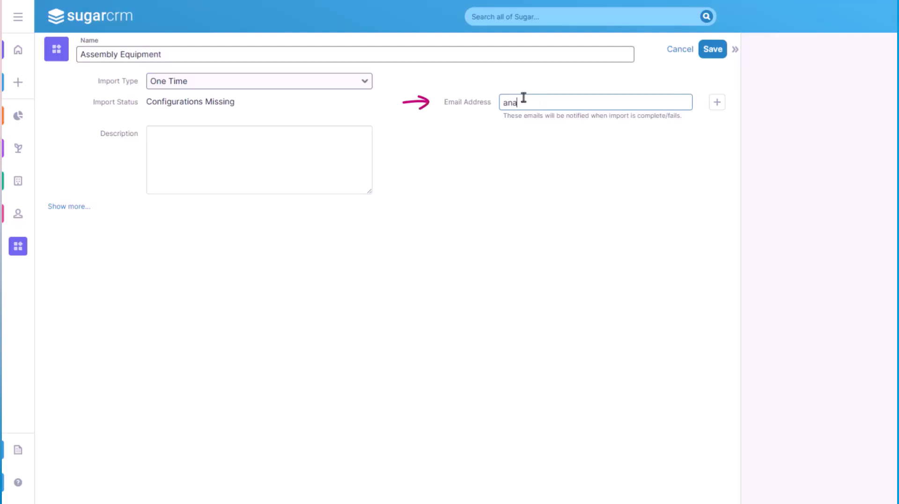
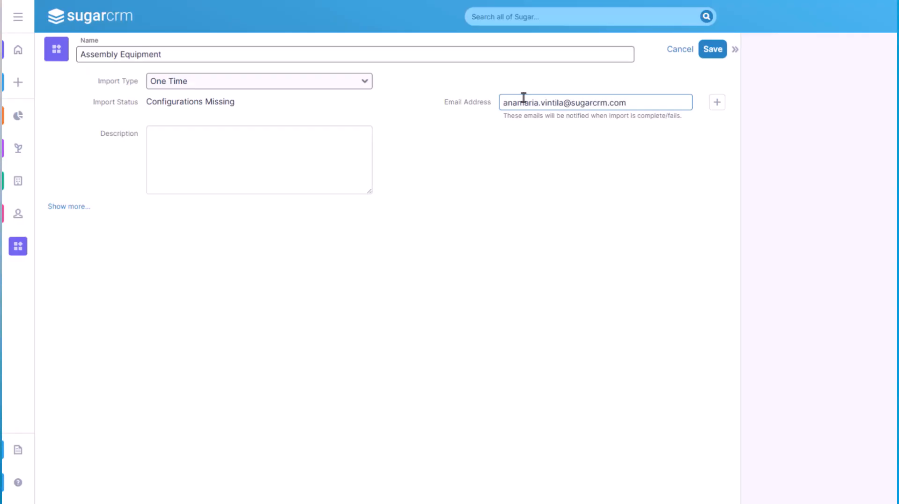
pyautogui.press('Return')
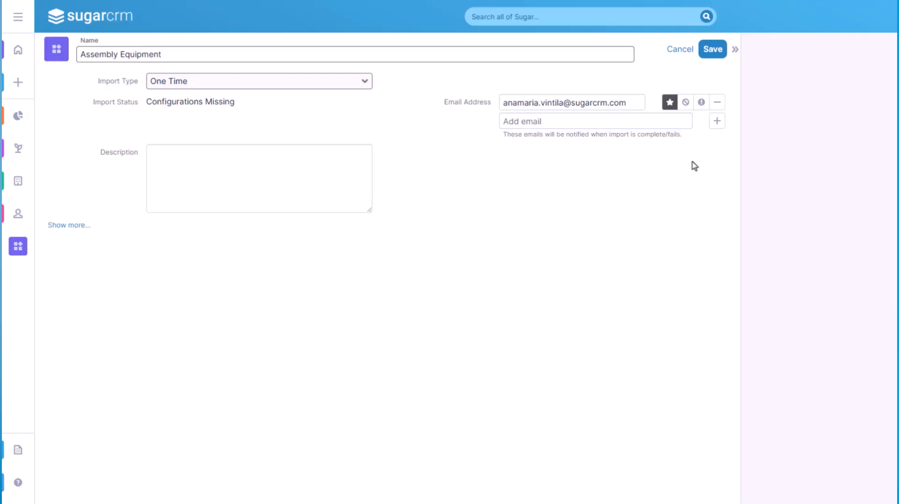
pyautogui.click(680, 121)
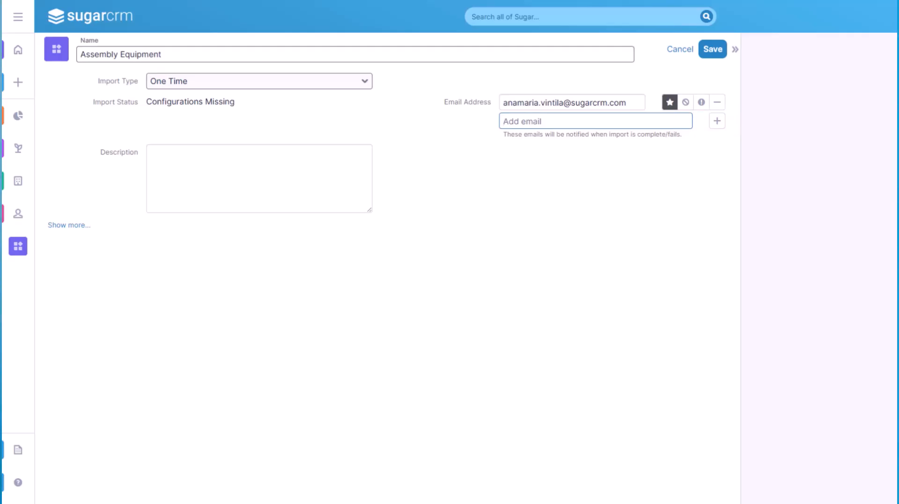
# Step: Describe the scheduler as a one-time import populating the catalog with manufacturing's latest product list for Q3 quoting and sales, and save the record
pyautogui.click(191, 164)
pyautogui.write('This is a one-time import, and will populate the catalog with the latest product list from our manufacturing team for Q3 quoting and sales.')
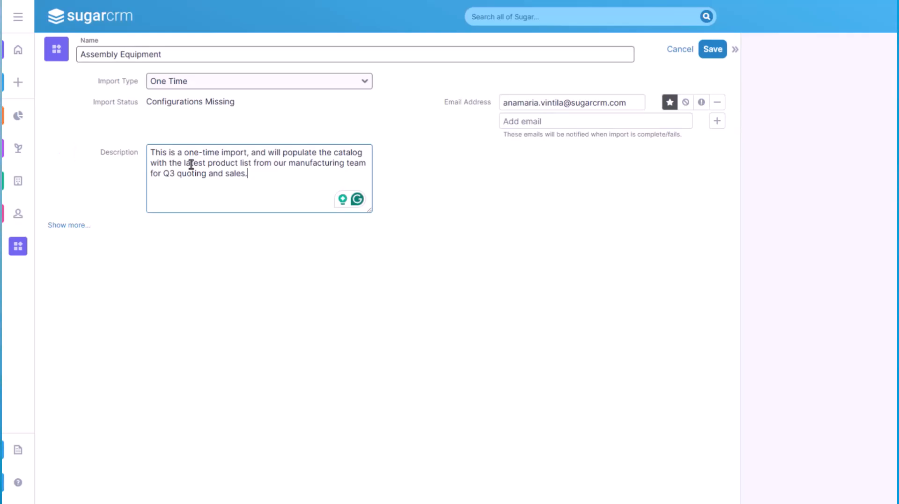
pyautogui.click(229, 272)
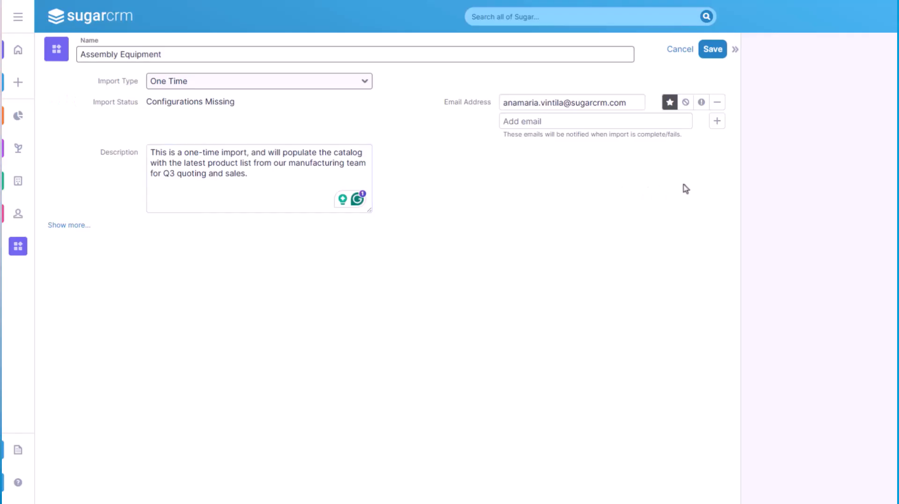
pyautogui.click(711, 52)
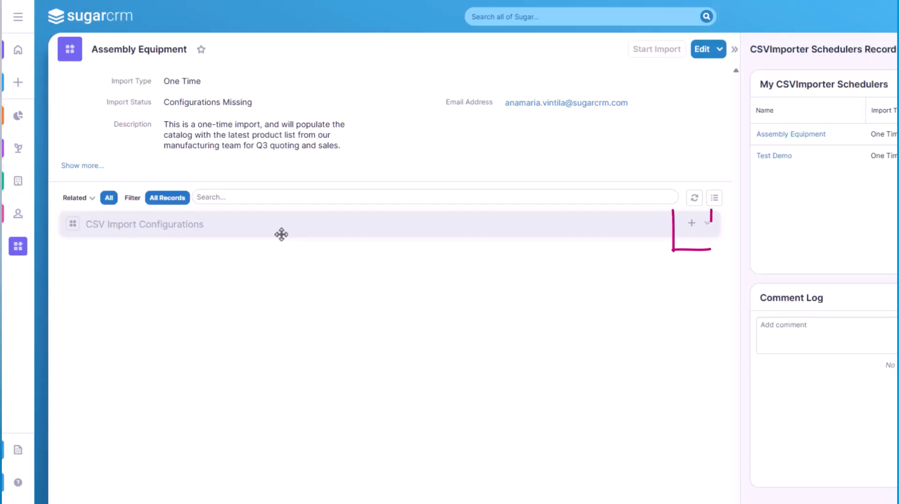
# Step: Create a related CSV import configuration named Product List for Auto Assembly Equipment with Product Catalog as the target module
pyautogui.click(688, 227)
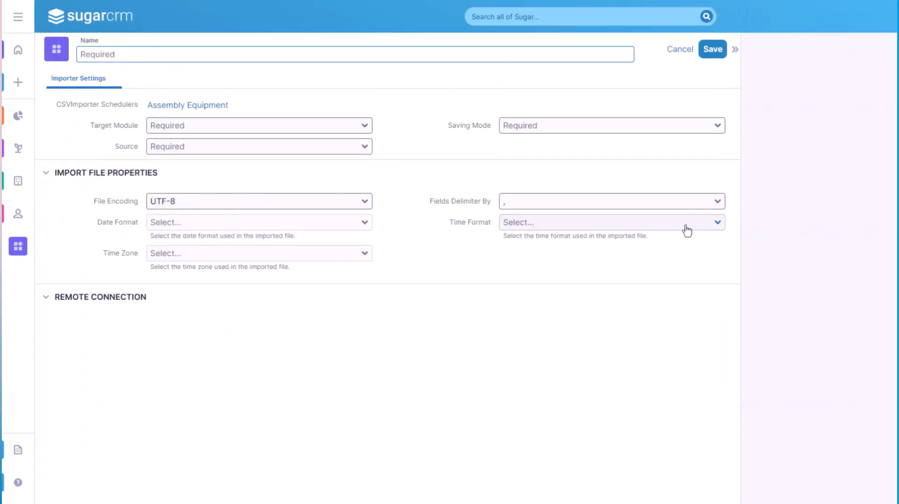
pyautogui.write('Product List for Auto Assembly Equipment')
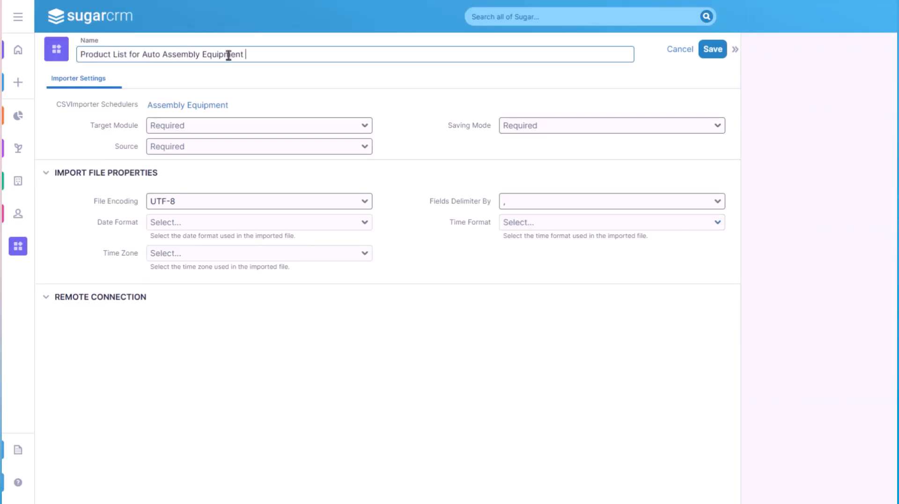
pyautogui.click(255, 131)
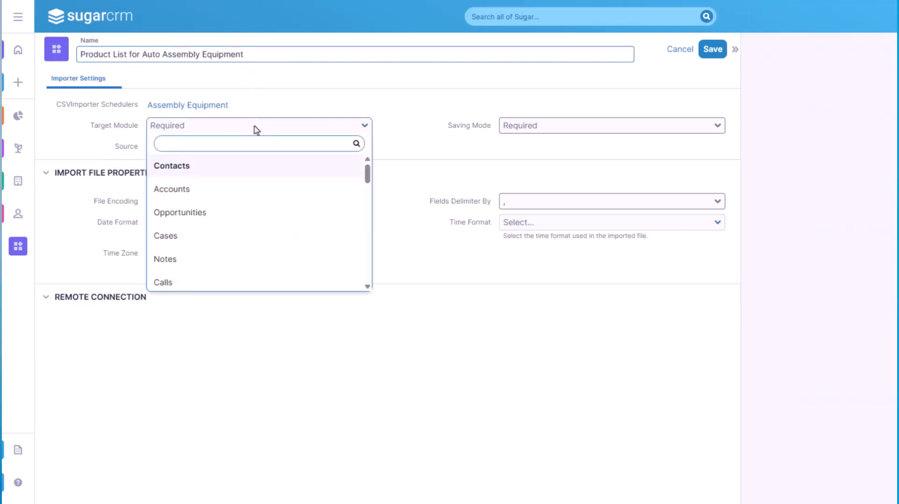
pyautogui.write('Pr')
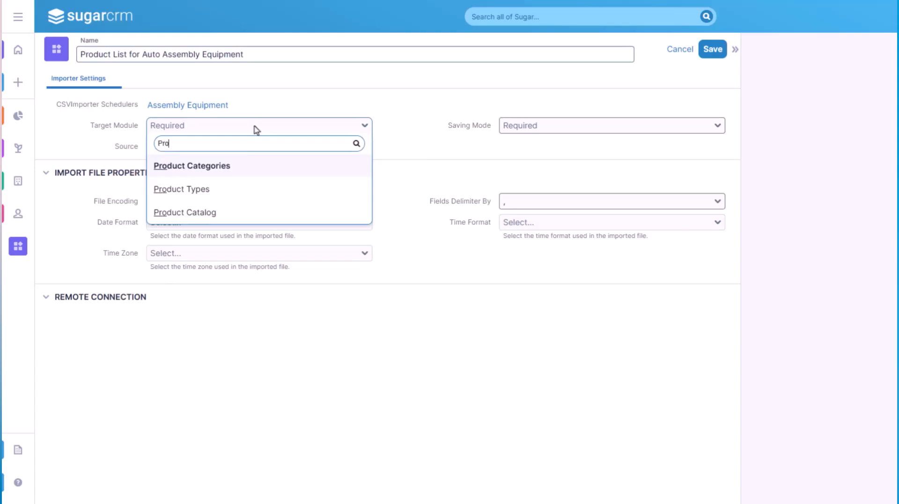
pyautogui.write('o')
pyautogui.click(245, 213)
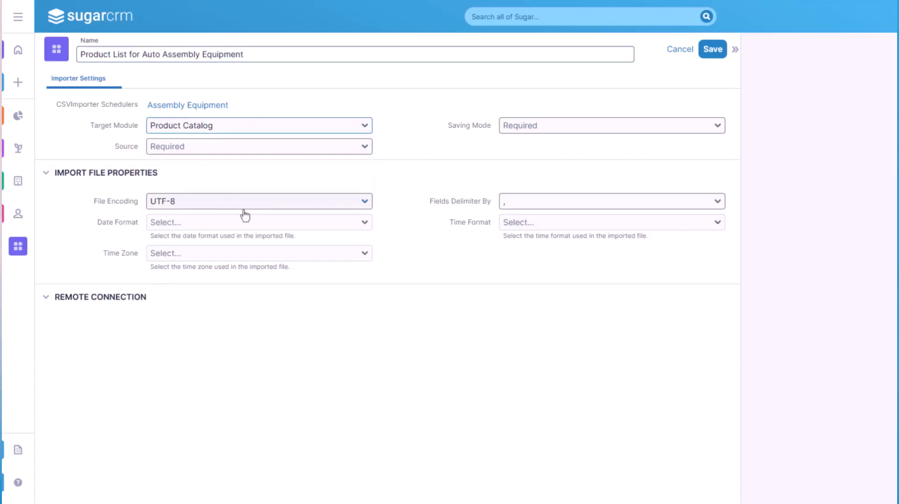
# Step: Set the configuration's source to Upload and its saving mode to Don't trigger logic hooks & PMSE
pyautogui.click(229, 147)
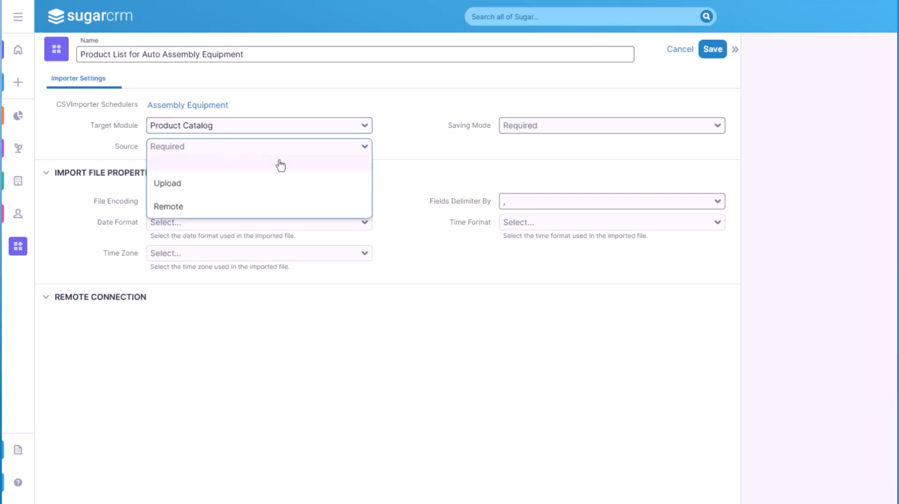
pyautogui.click(347, 187)
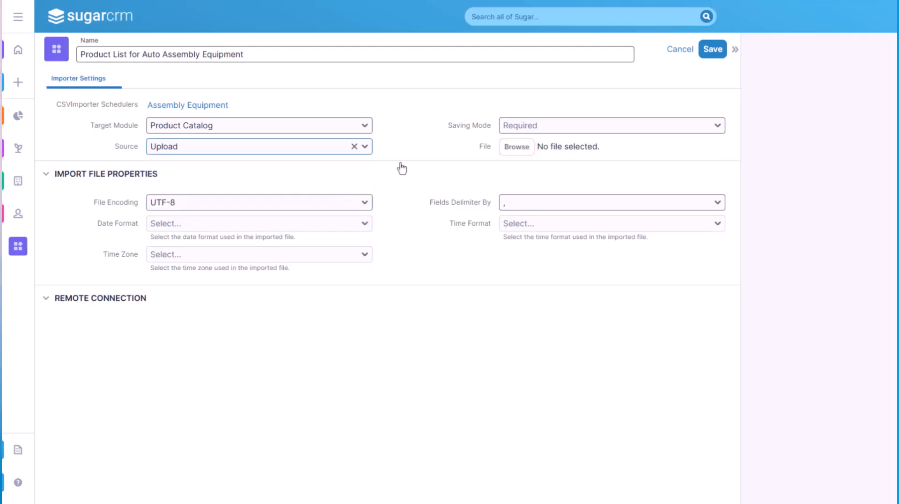
pyautogui.click(575, 127)
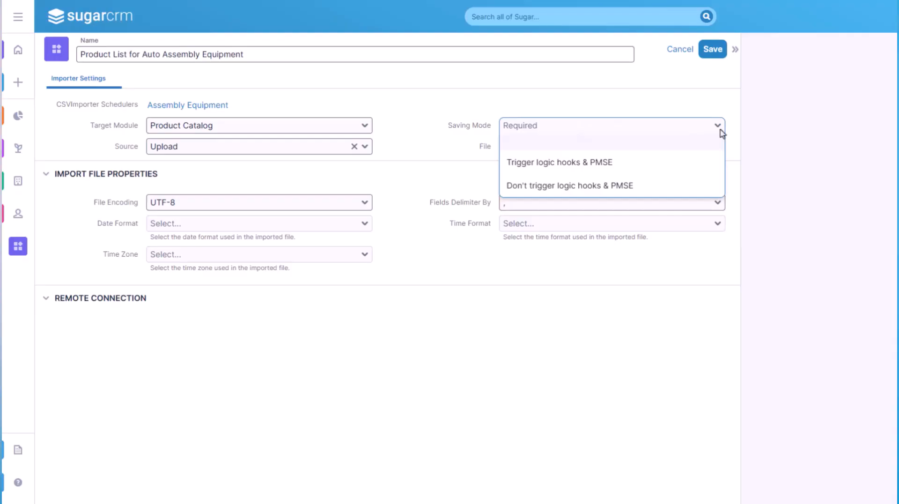
pyautogui.click(709, 193)
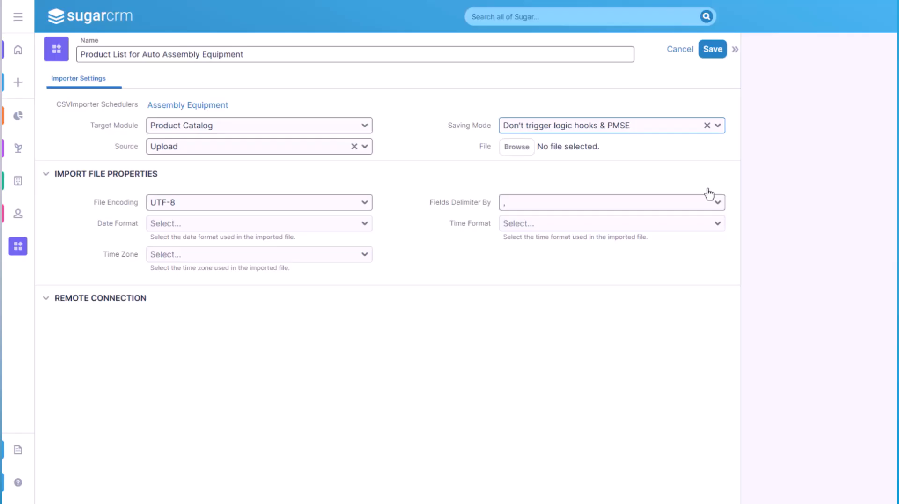
# Step: Attach the file Auto_Assembly_Equipment_Products.csv to the import configuration
pyautogui.click(516, 149)
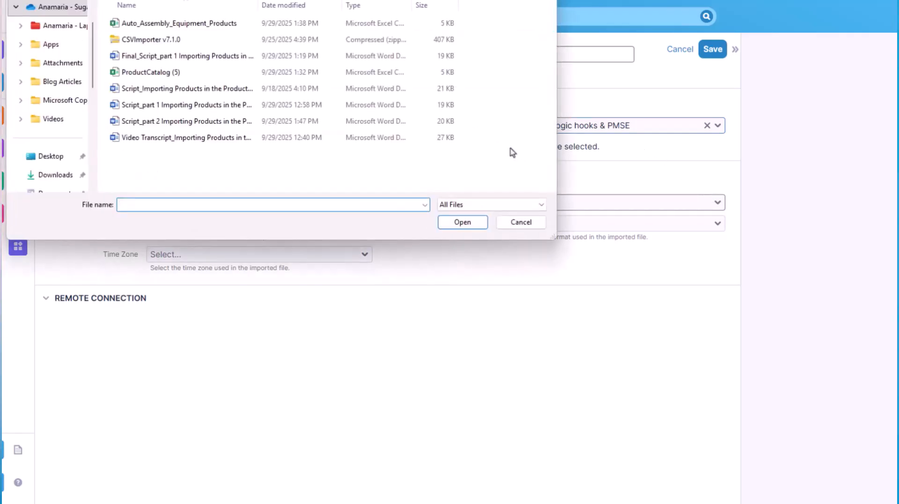
pyautogui.click(207, 29)
pyautogui.click(457, 226)
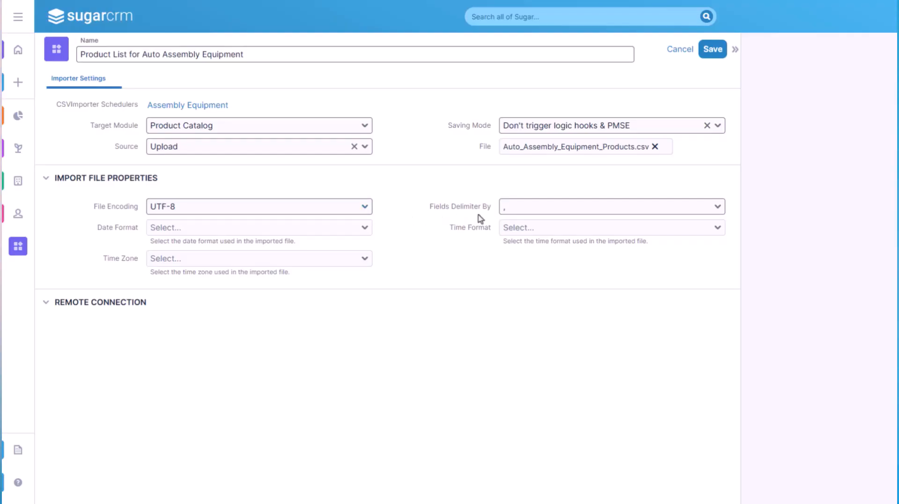
# Step: Set the import file's date format to 12-23-2010 and time format to 23:00, keeping the comma as field delimiter
pyautogui.click(718, 208)
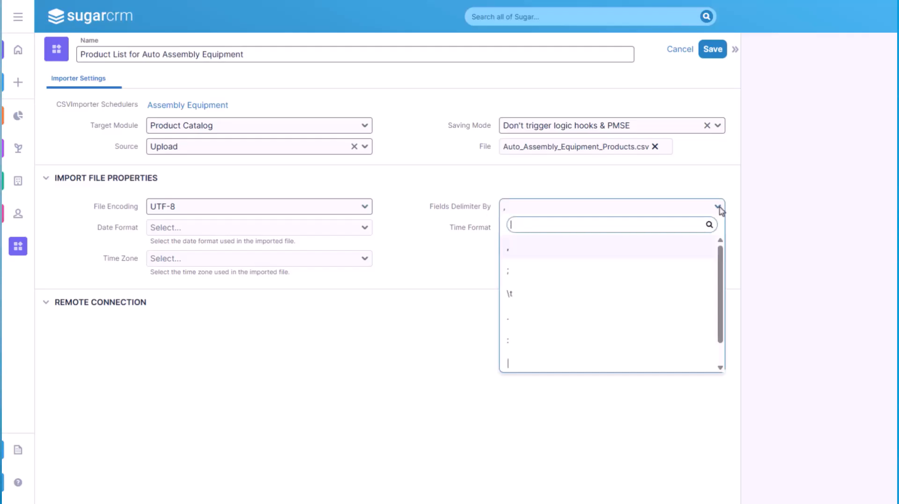
pyautogui.click(718, 208)
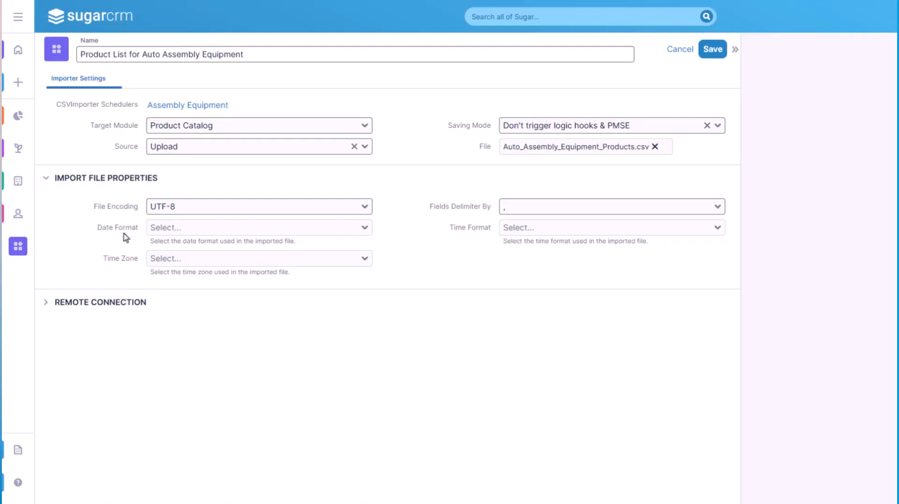
pyautogui.click(364, 229)
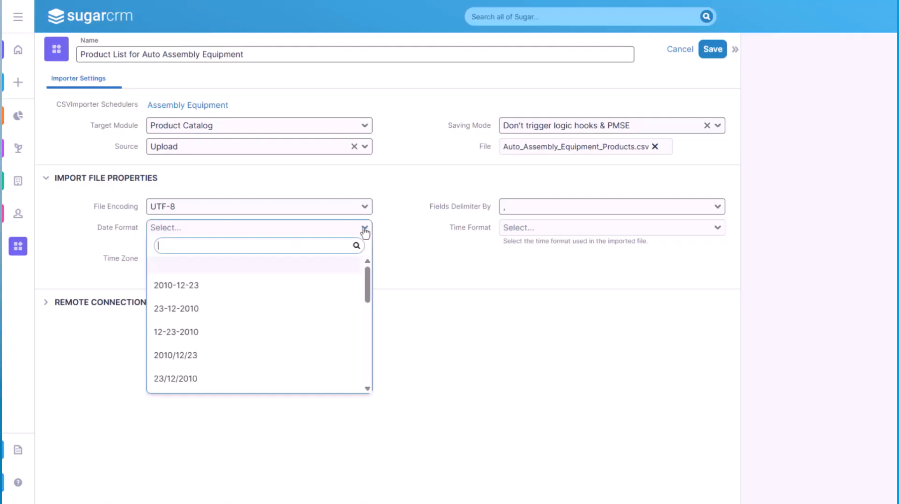
pyautogui.click(333, 336)
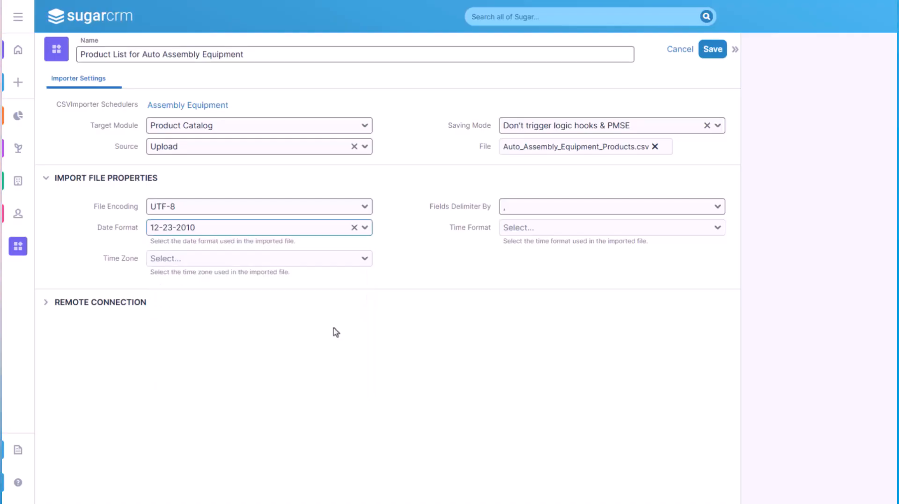
pyautogui.click(524, 231)
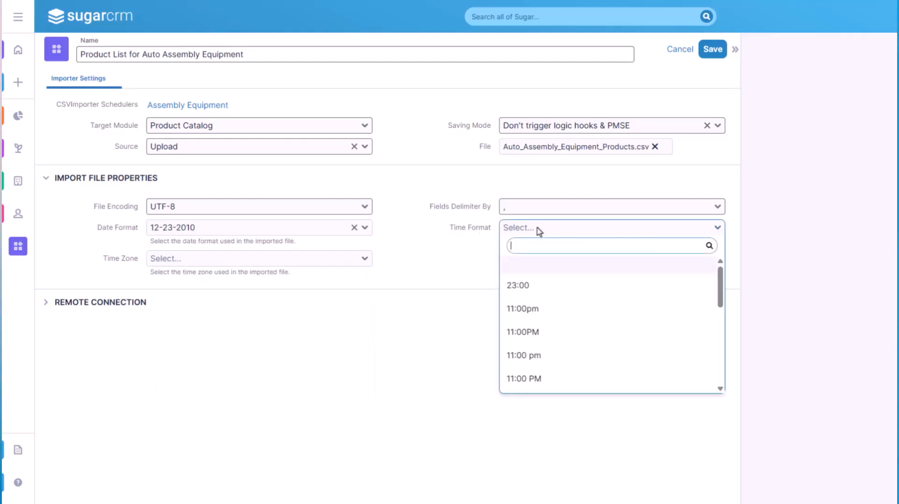
pyautogui.click(671, 288)
# Step: Set the import file's time zone to America/Los_Angeles and expand the Remote Connection section
pyautogui.click(368, 263)
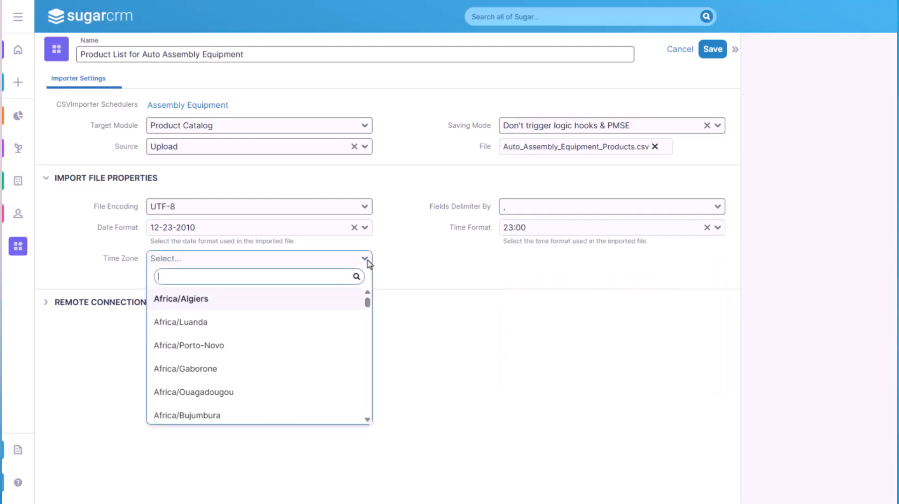
pyautogui.write('Am')
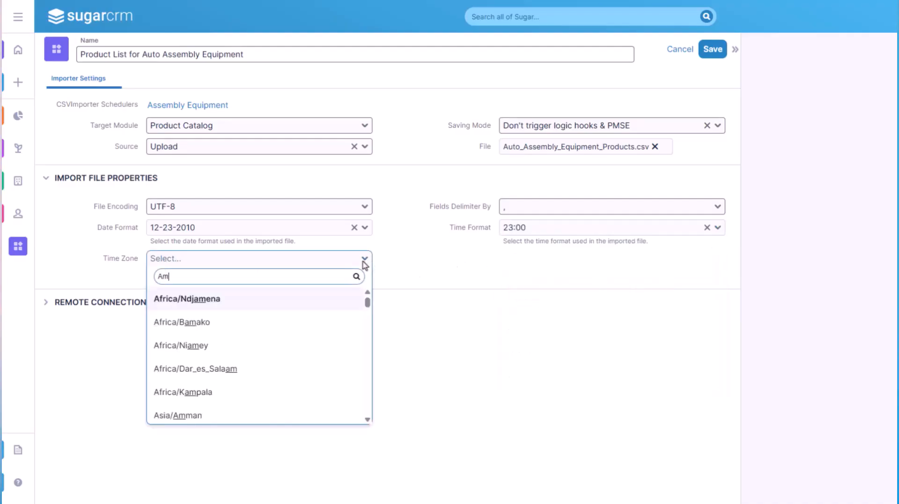
pyautogui.write('erica')
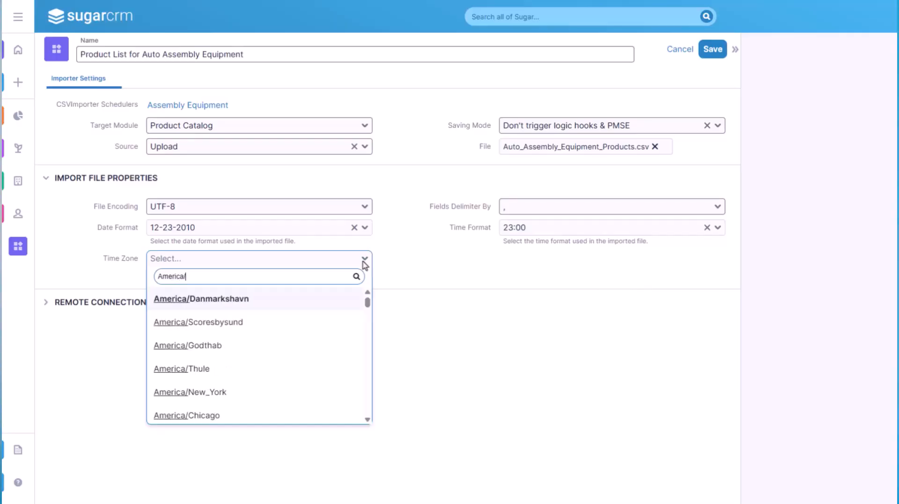
pyautogui.write('/L')
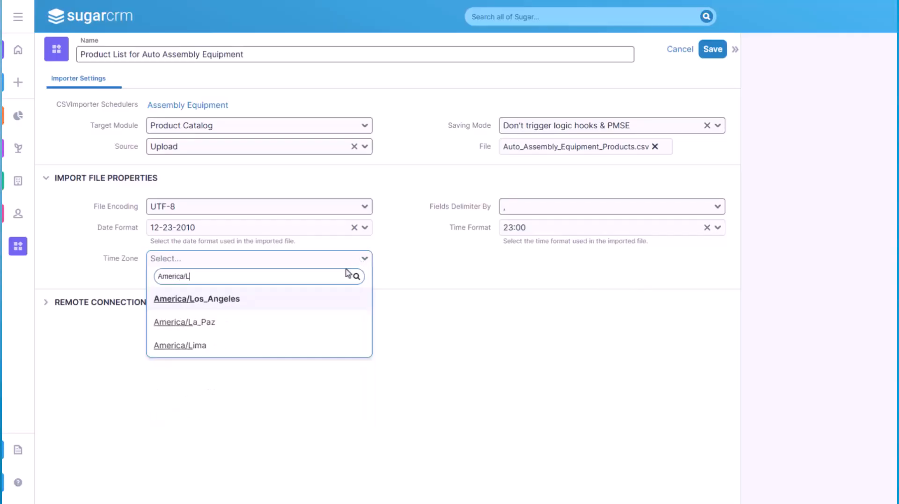
pyautogui.click(309, 301)
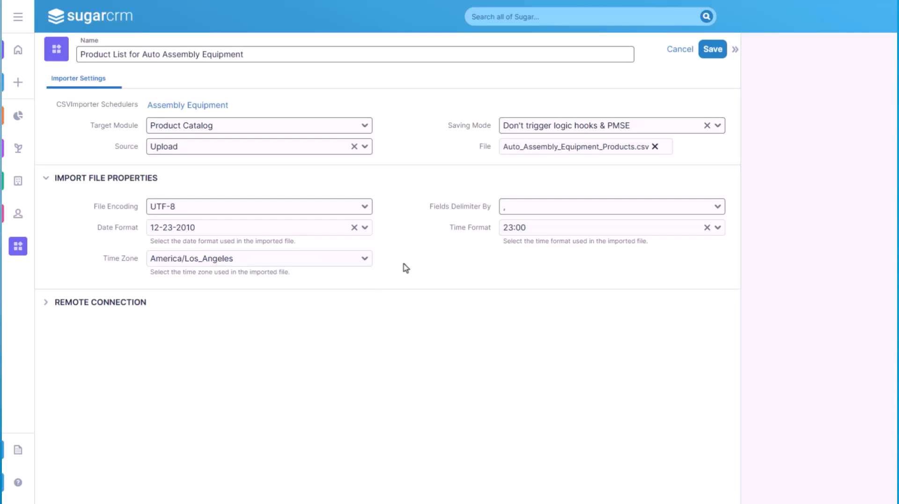
pyautogui.click(129, 318)
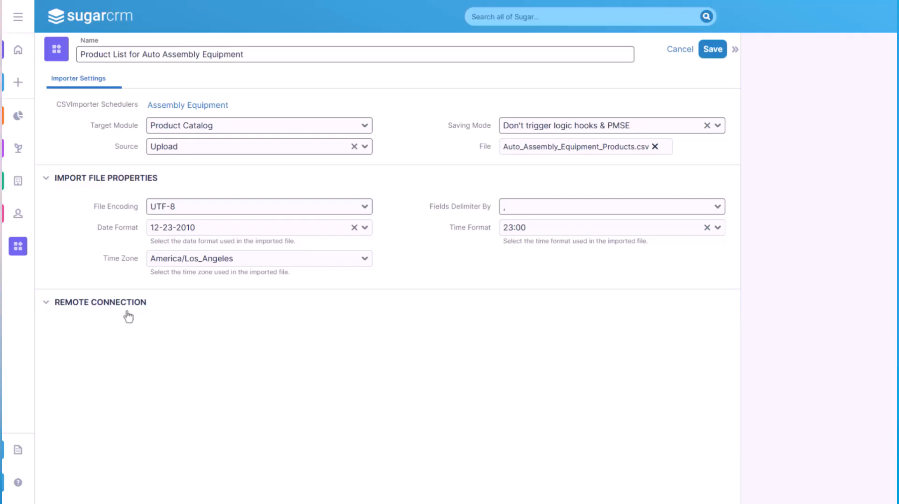
# Step: Collapse the Remote Connection section and save the new import configuration
pyautogui.click(127, 313)
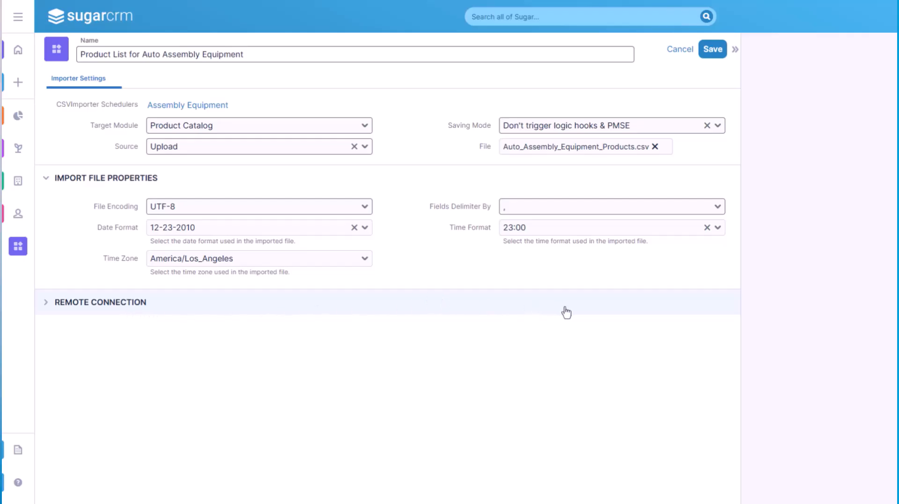
pyautogui.click(716, 57)
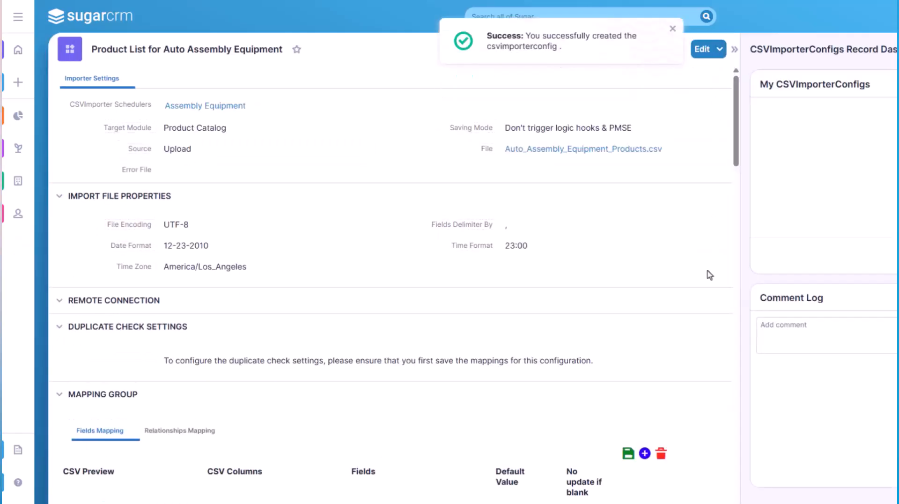
# Step: Examine the fields mapping table and try the No update if blank option on the ID row
pyautogui.moveTo(738, 296); pyautogui.dragTo(728, 439)
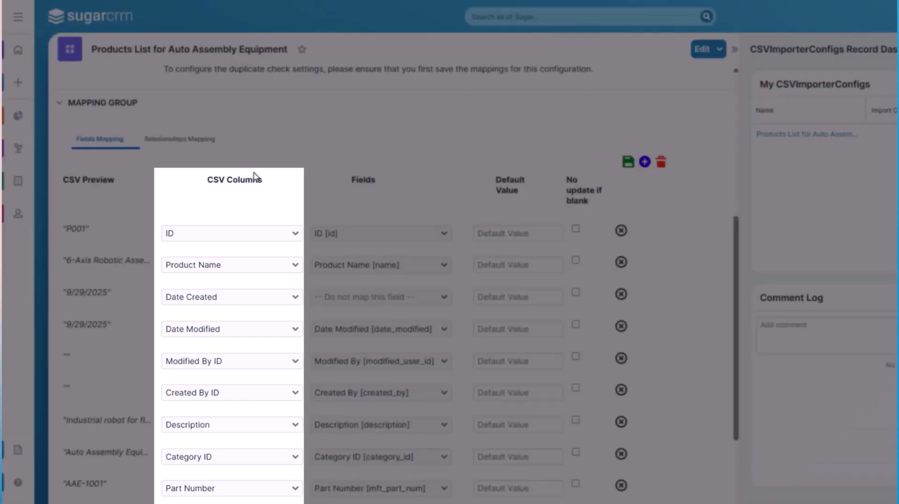
pyautogui.moveTo(249, 184)
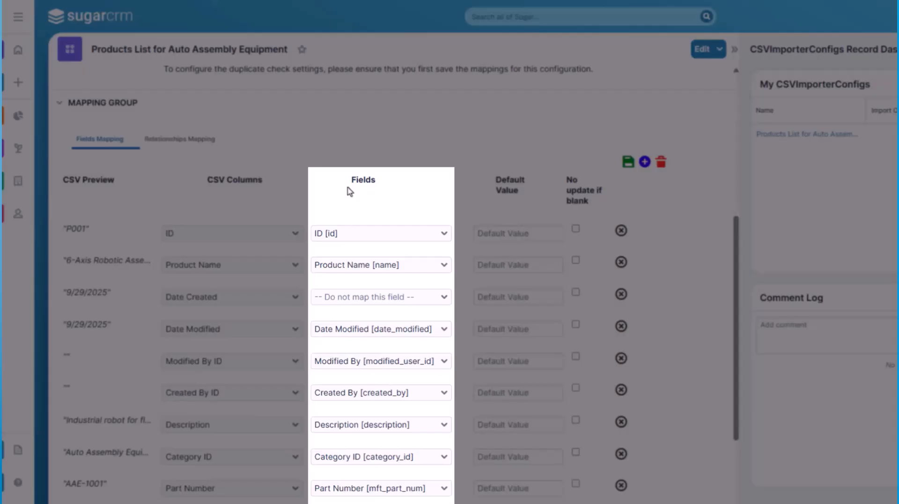
pyautogui.moveTo(366, 182)
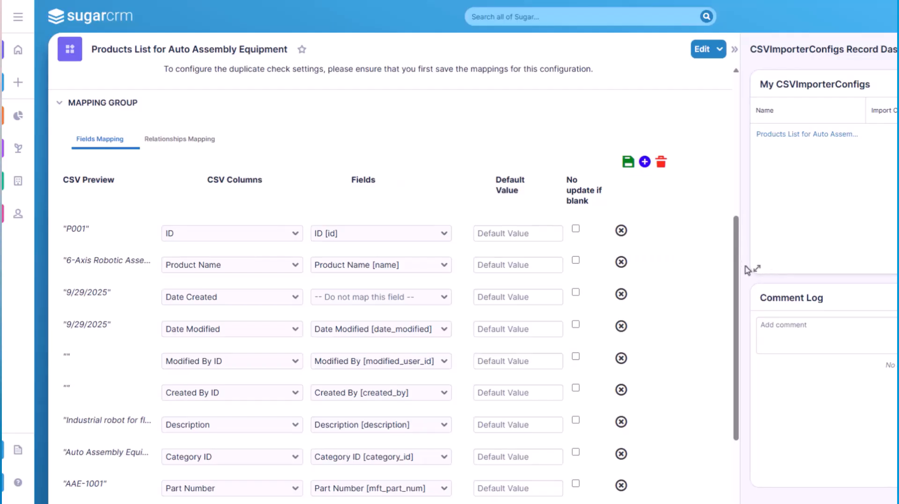
pyautogui.moveTo(738, 271); pyautogui.dragTo(739, 323)
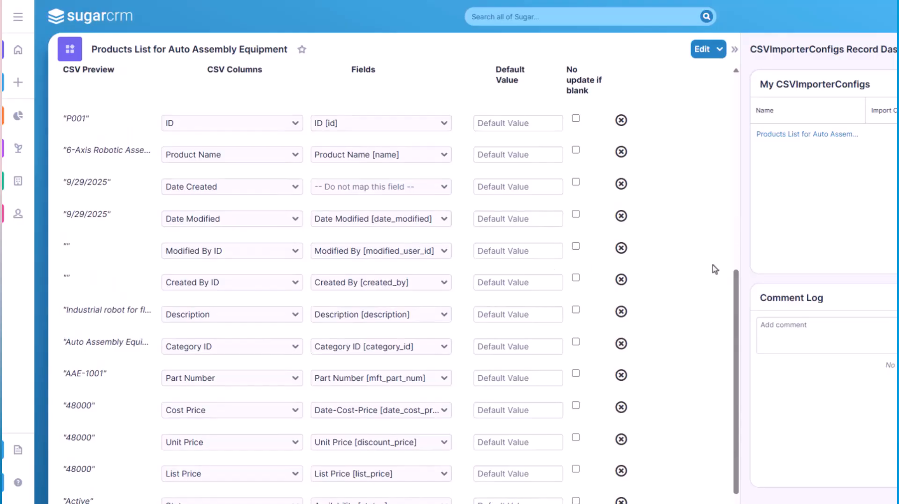
pyautogui.click(535, 125)
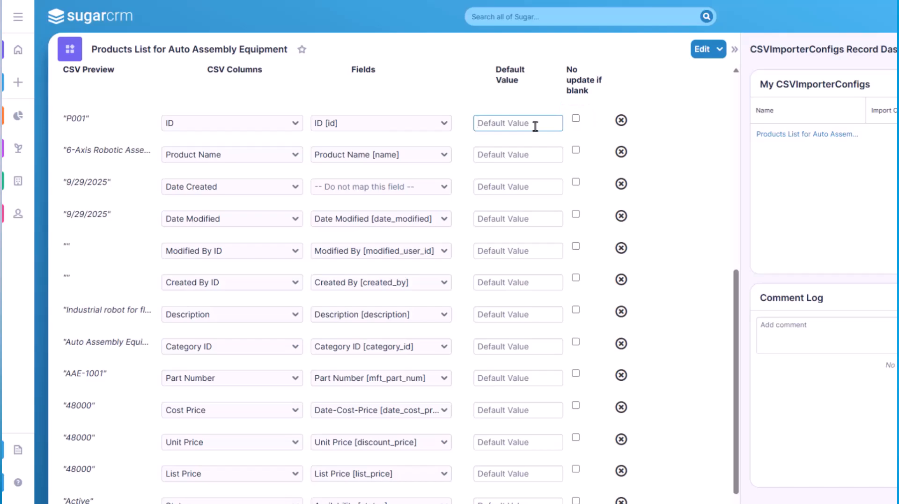
pyautogui.click(576, 118)
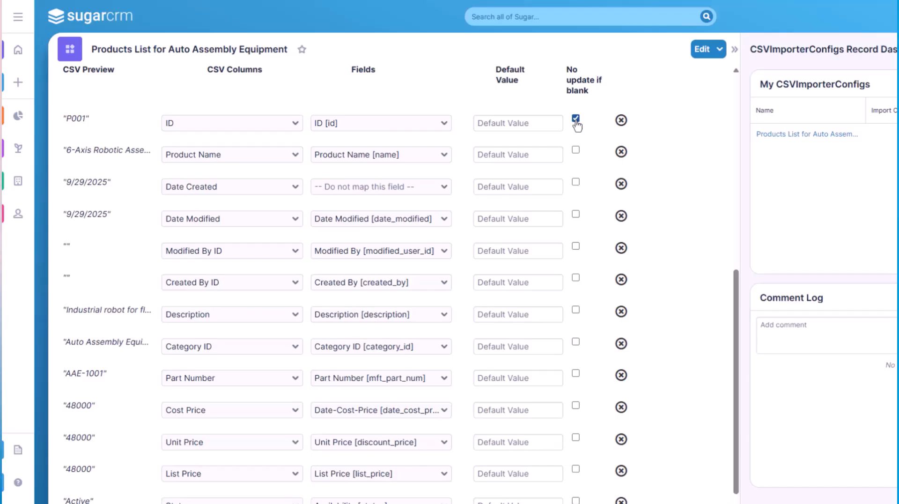
pyautogui.click(576, 123)
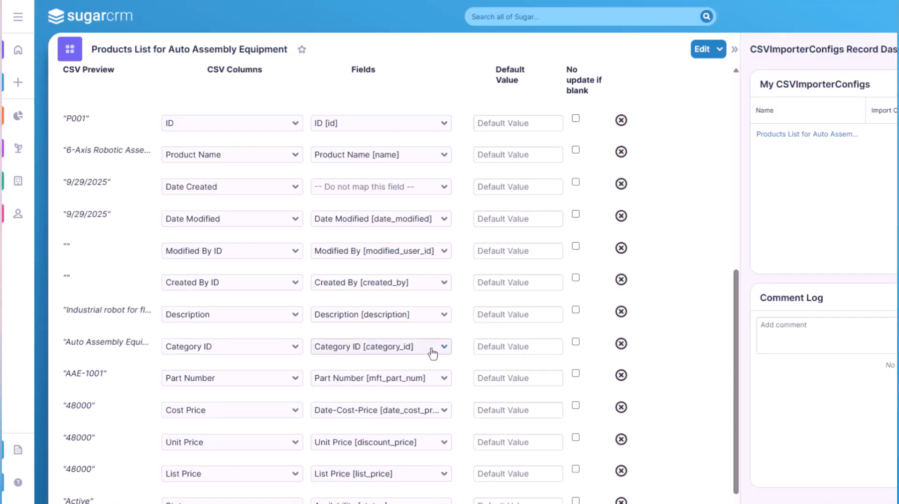
# Step: Map the Category ID CSV column to the Category Name relationship field
pyautogui.click(385, 351)
pyautogui.write('Cate')
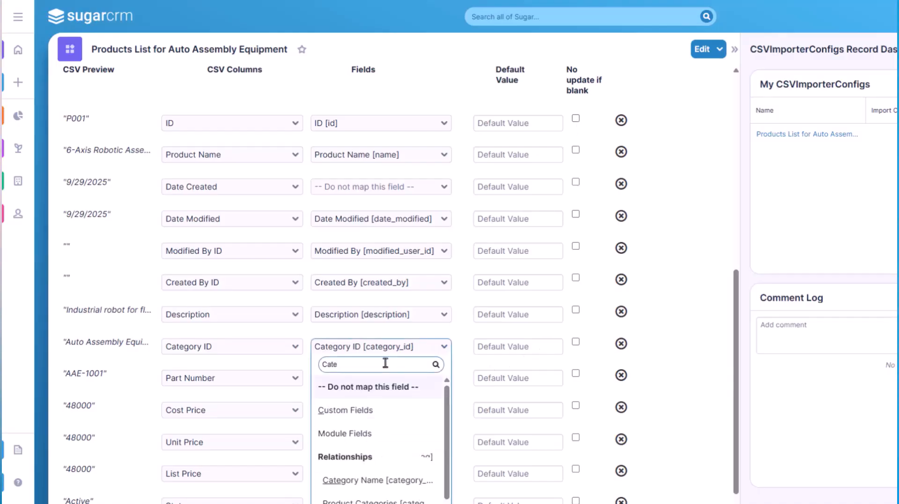
pyautogui.write('gory')
pyautogui.click(372, 479)
# Step: Map the Status CSV column to the module field Status [active_status]
pyautogui.scroll(-2, 412, 468)
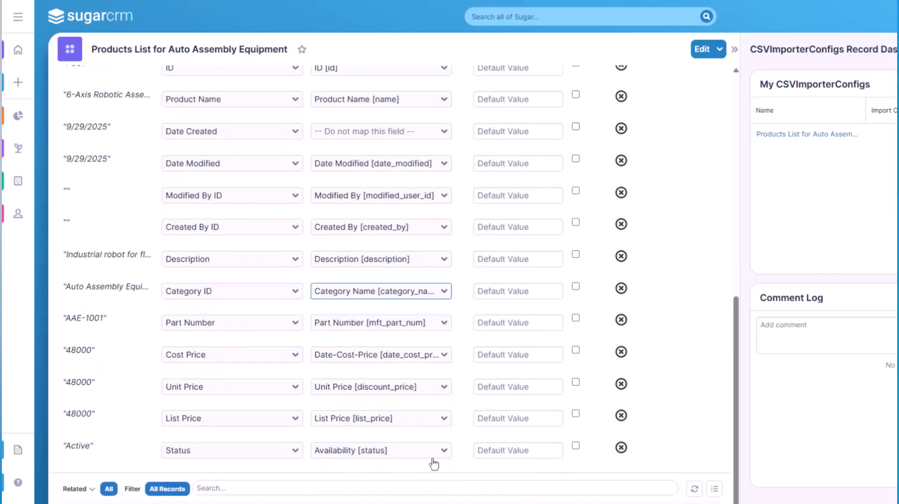
pyautogui.click(427, 454)
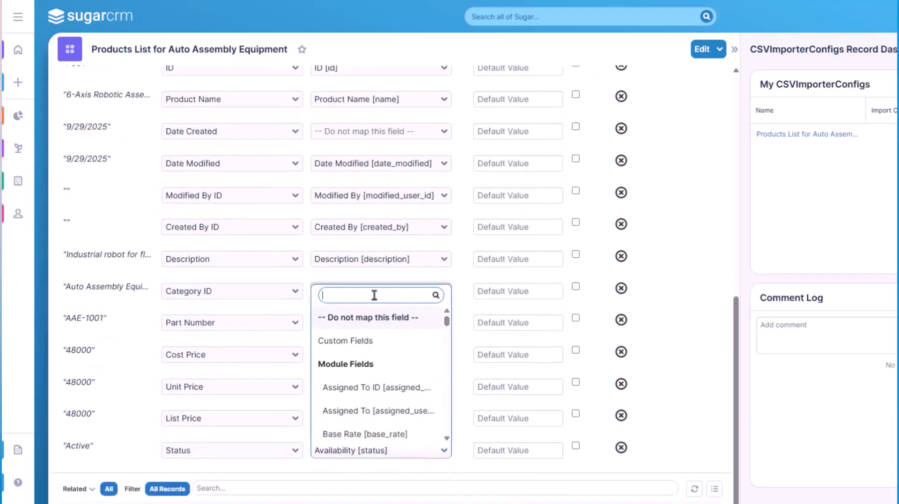
pyautogui.write('Status')
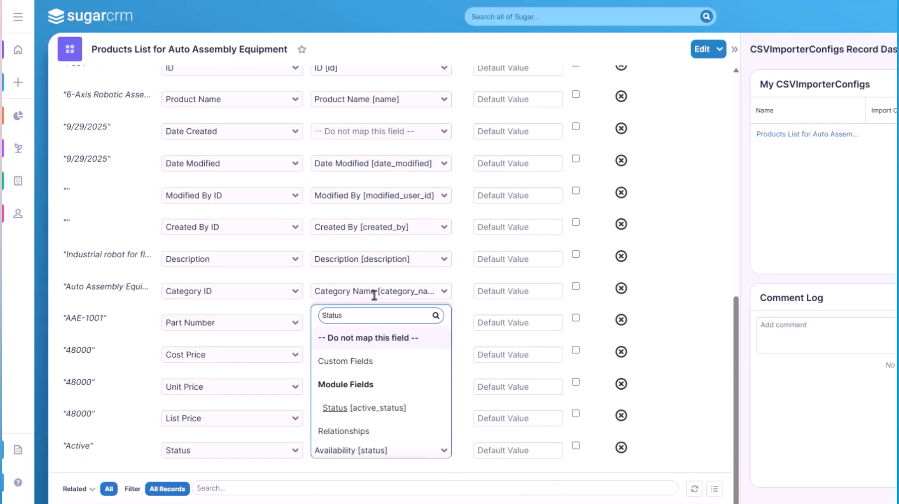
pyautogui.click(403, 409)
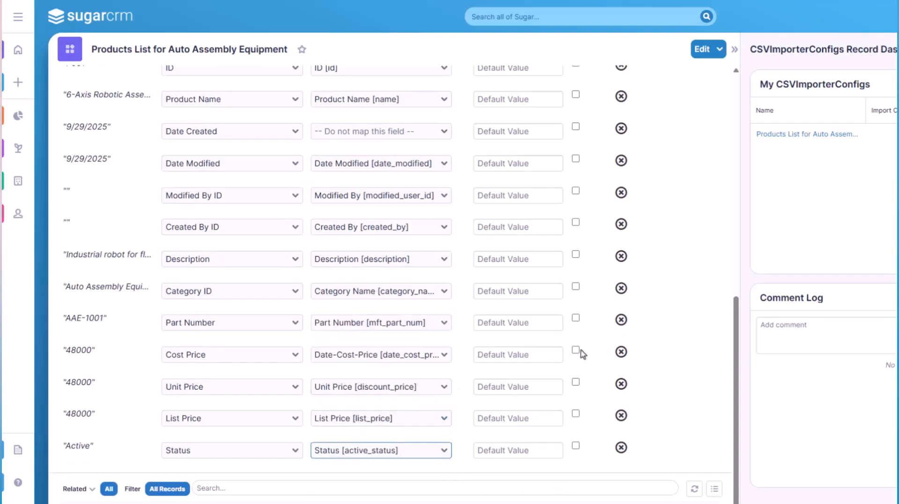
# Step: Remove the Date Created, Date Modified and Modified By ID rows from the fields mapping
pyautogui.scroll(2, 652, 327)
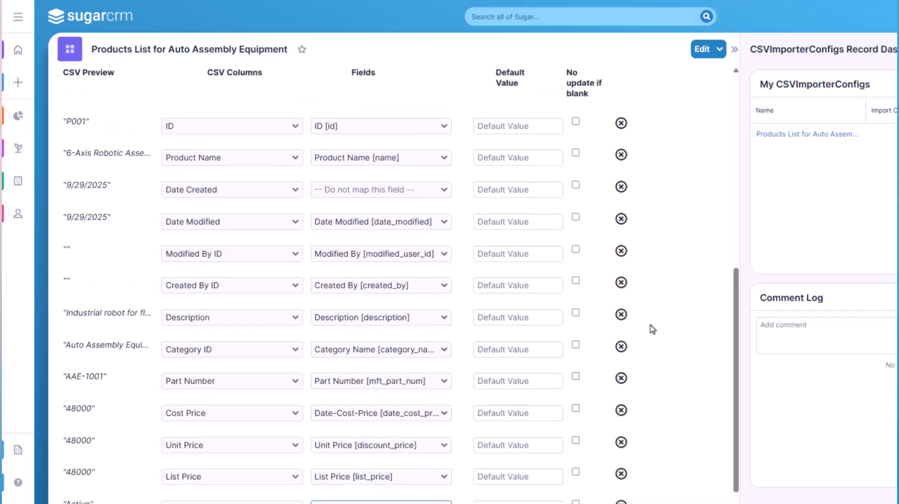
pyautogui.click(621, 188)
pyautogui.click(621, 188)
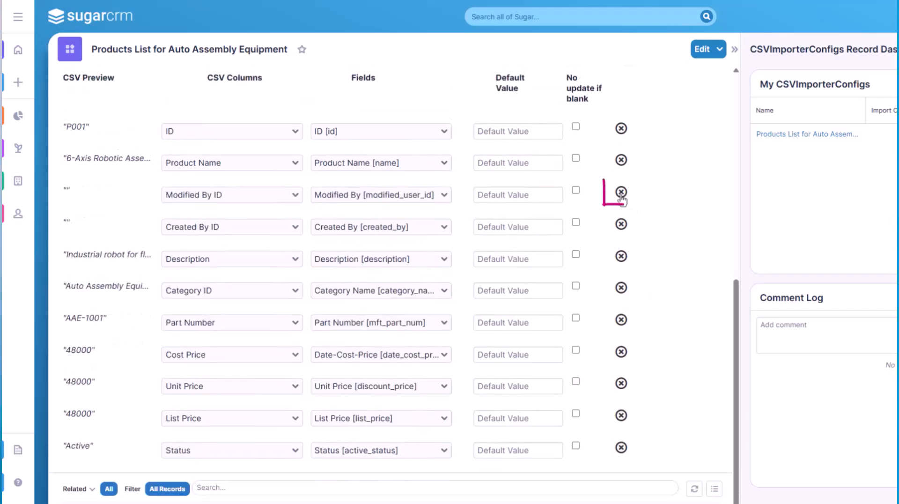
pyautogui.click(621, 192)
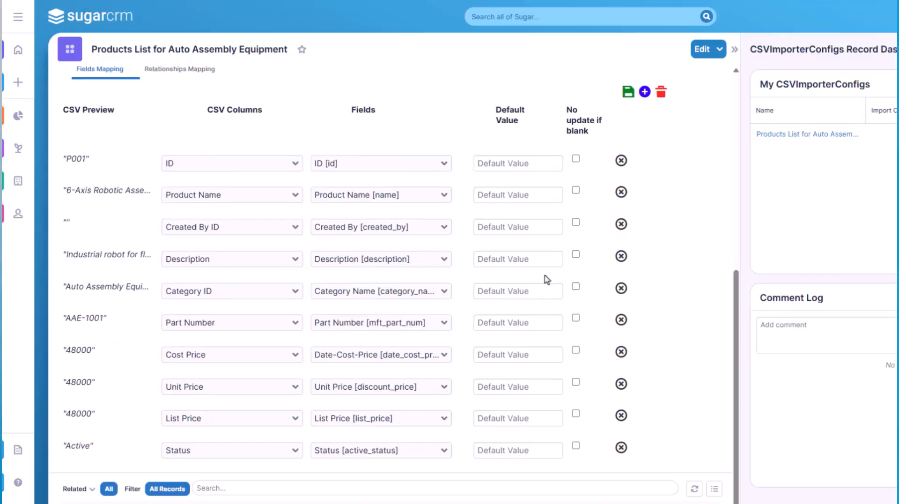
# Step: Map the Cost Price CSV column to Cost [cost_price] and save the fields mapping
pyautogui.click(407, 359)
pyautogui.write('Price')
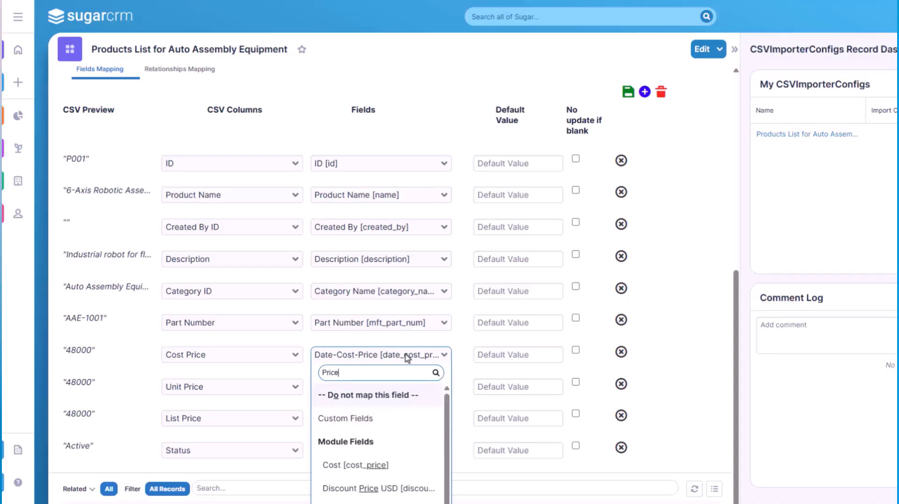
pyautogui.click(395, 464)
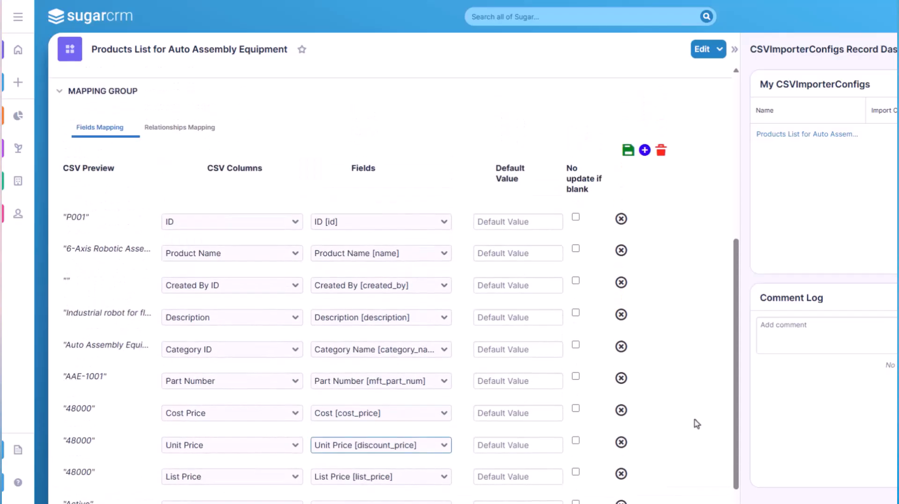
pyautogui.click(628, 150)
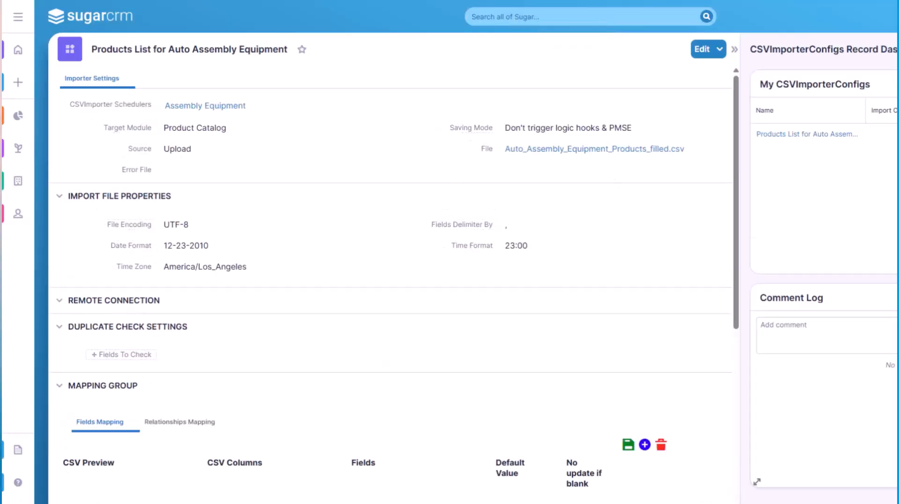
# Step: Review the configuration's relationships mapping and duplicate check settings
pyautogui.click(206, 426)
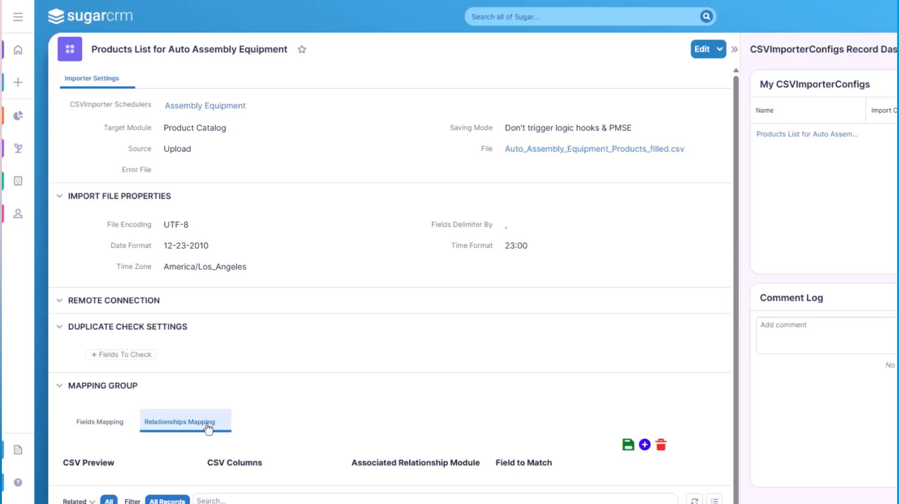
pyautogui.scroll(-1, 311, 423)
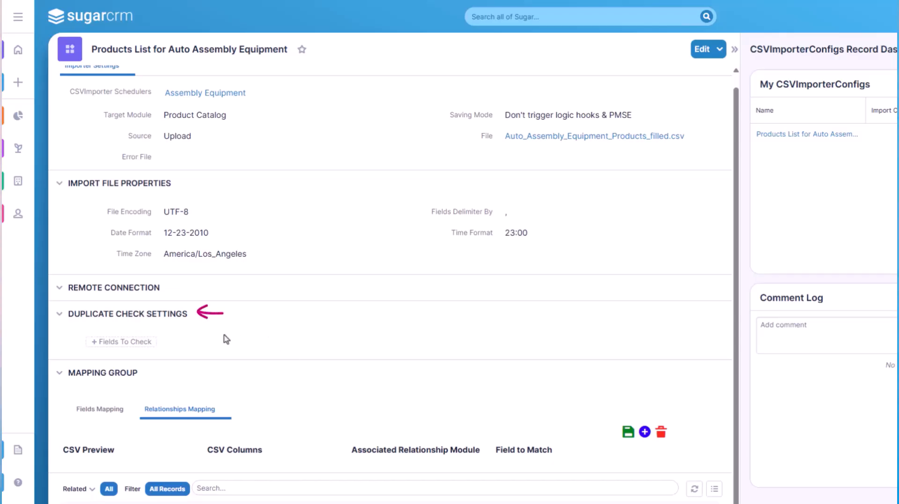
pyautogui.scroll(1, 187, 344)
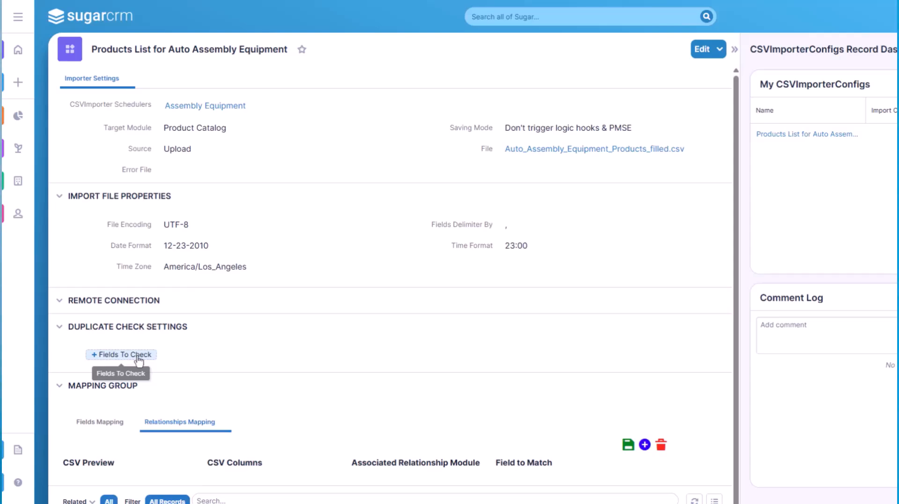
# Step: Add mft_part_num as the field to check for duplicates
pyautogui.click(138, 358)
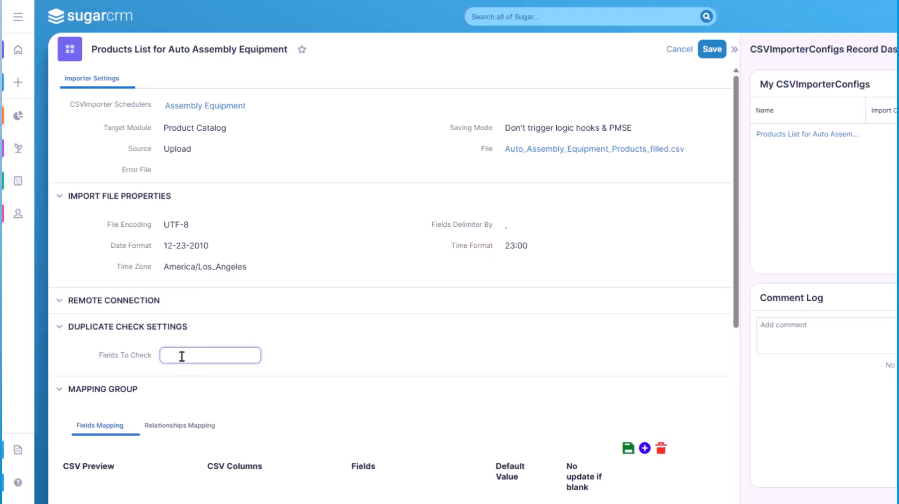
pyautogui.click(181, 355)
pyautogui.scroll(-1, 208, 387)
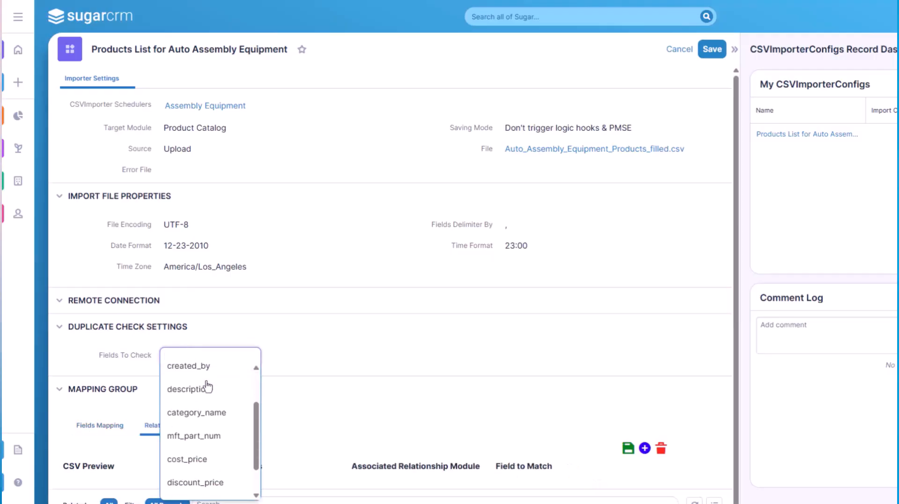
pyautogui.click(199, 435)
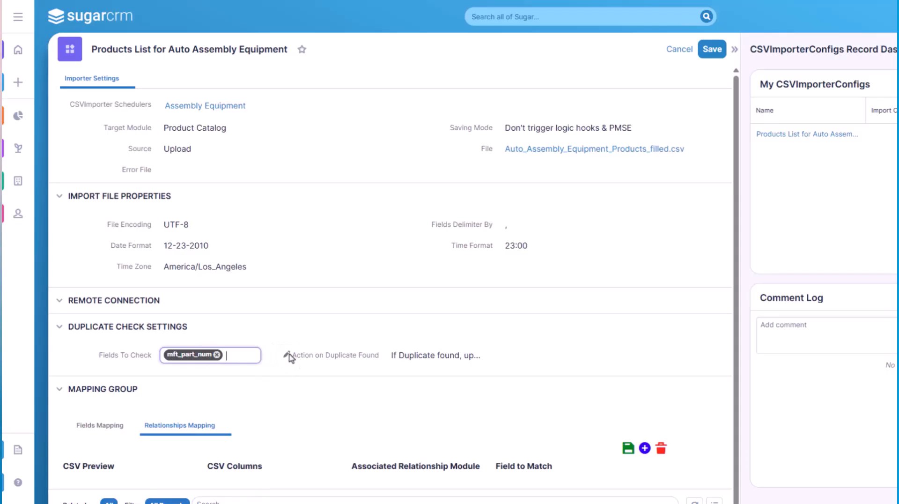
# Step: Set the duplicate action to update the found record or create a new one if none exists, and save the configuration
pyautogui.click(288, 354)
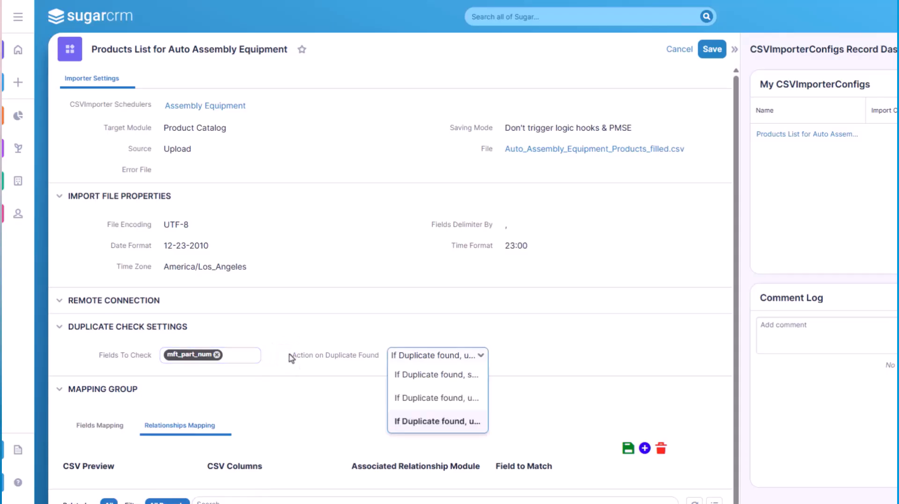
pyautogui.click(463, 421)
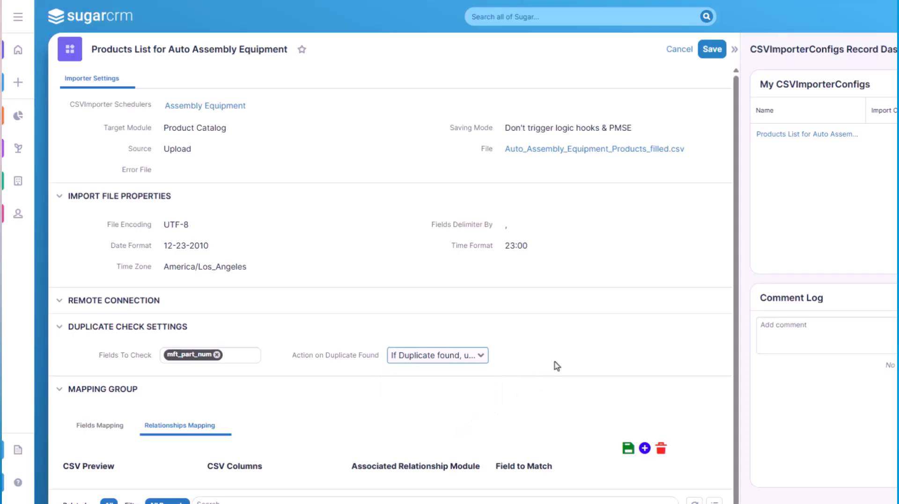
pyautogui.click(712, 53)
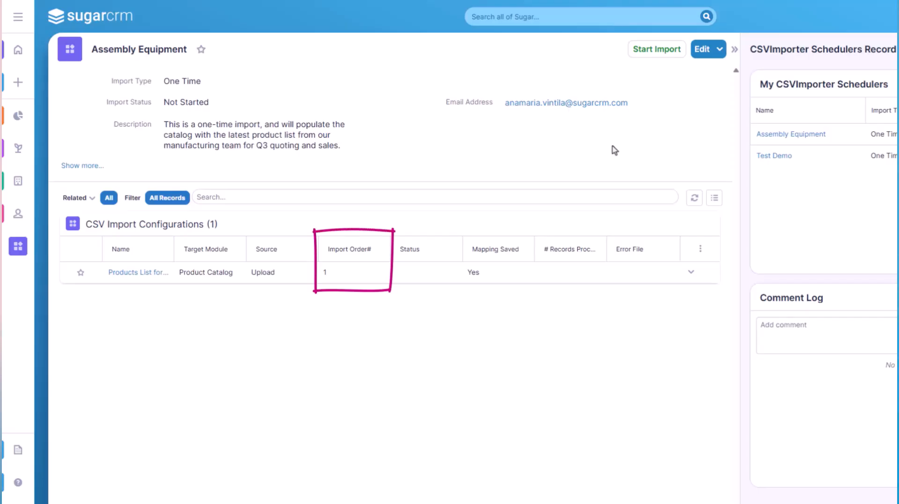
# Step: Edit the configuration's row in the scheduler, save it with import order 1, and start the Assembly Equipment import
pyautogui.click(692, 274)
pyautogui.click(680, 293)
pyautogui.click(449, 271)
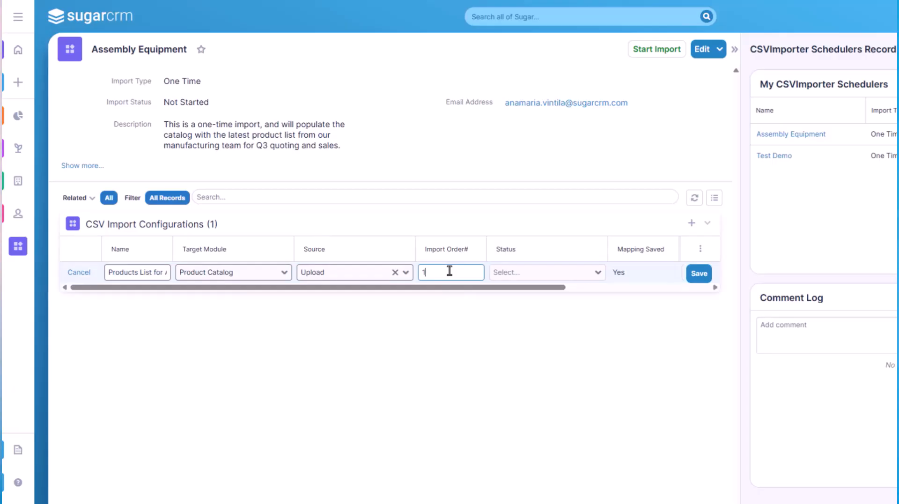
pyautogui.click(699, 273)
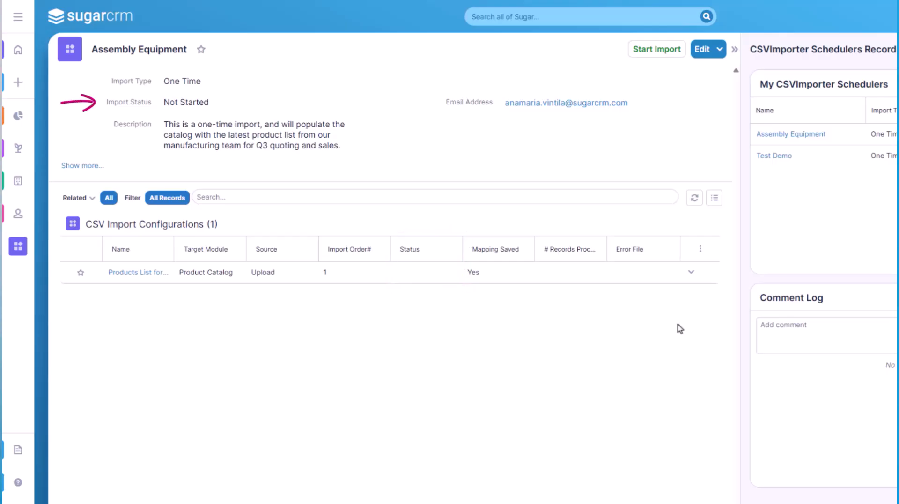
pyautogui.click(657, 49)
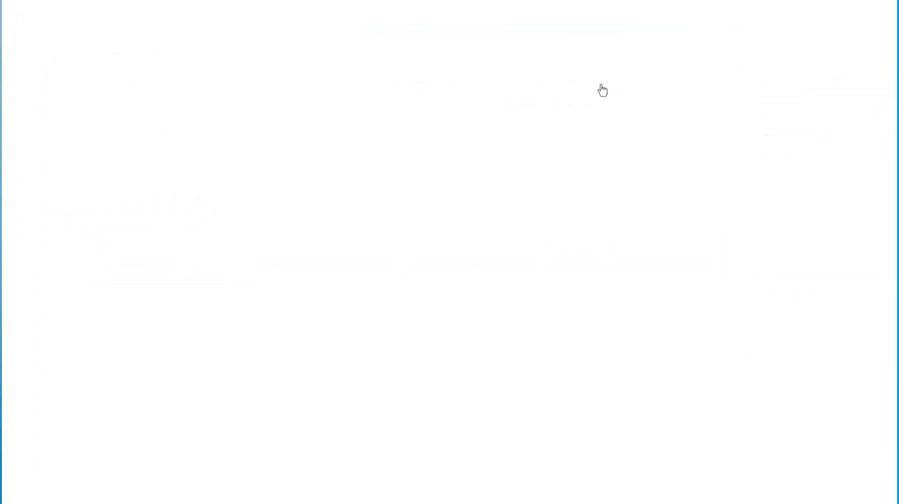
# Step: Open the Product Catalog from the administration page and examine the imported products, including their creation and modification dates
pyautogui.click(602, 90)
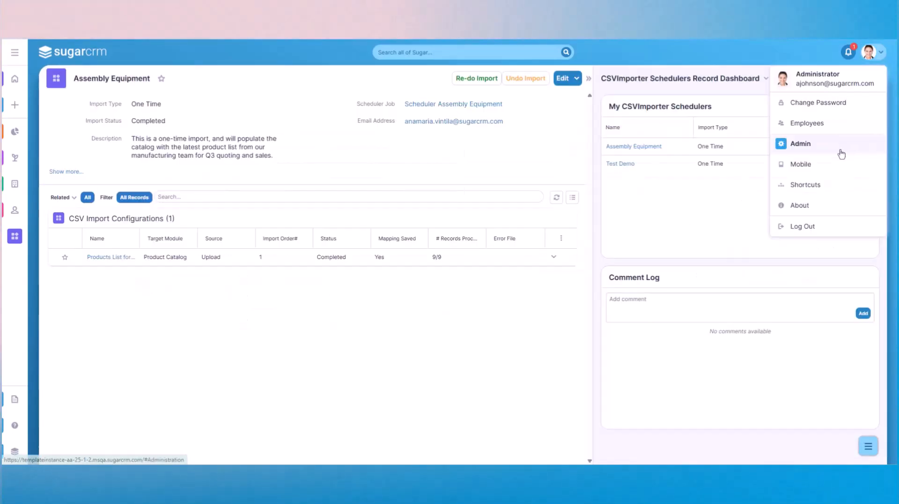
pyautogui.click(798, 143)
pyautogui.scroll(-4, 366, 347)
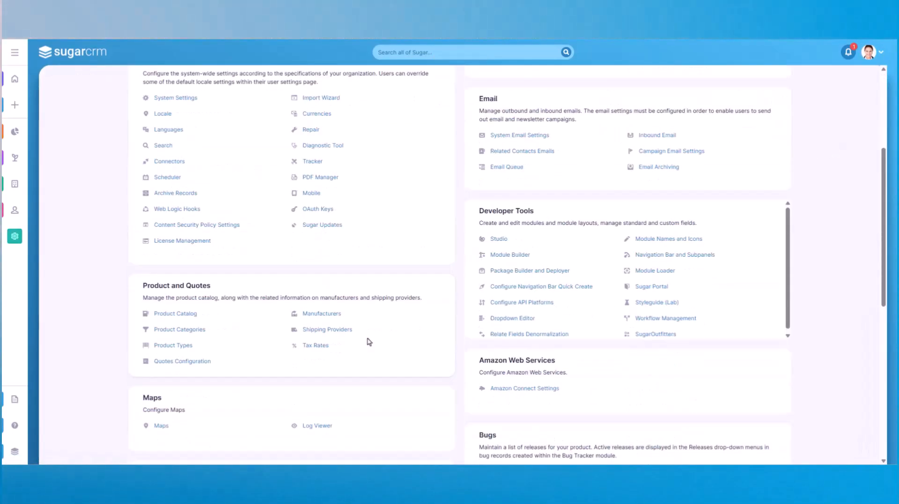
pyautogui.click(177, 317)
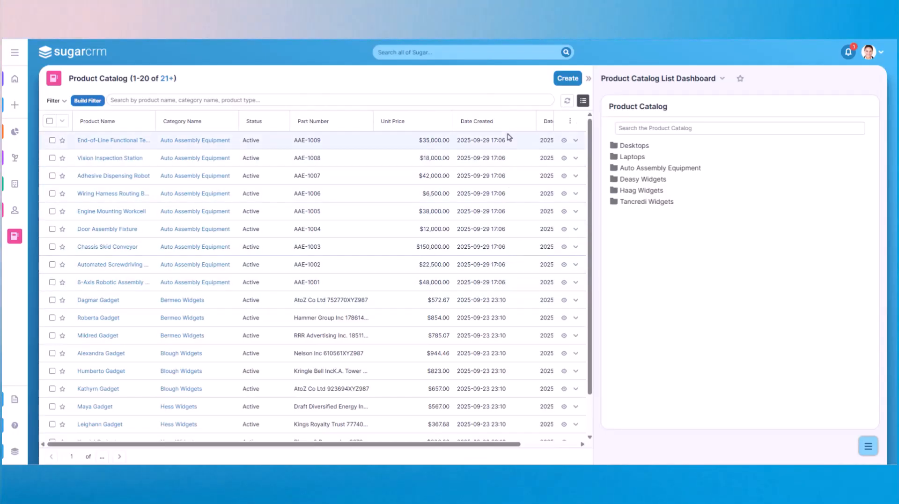
pyautogui.moveTo(487, 445); pyautogui.dragTo(541, 447)
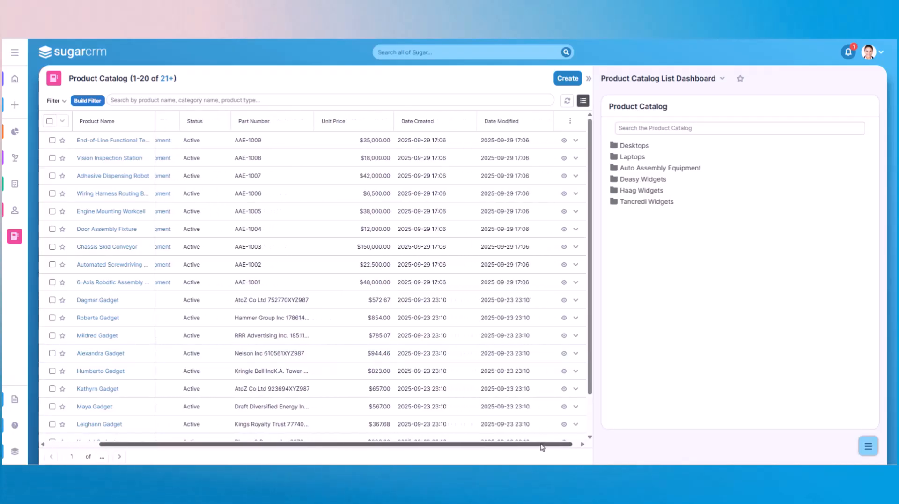